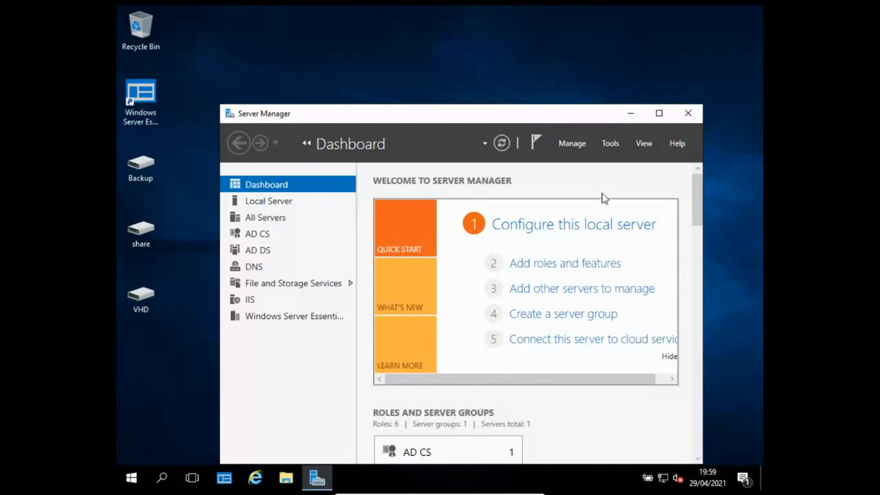
- Check in the Add Roles and Features Wizard's feature list whether Windows Server Backup is installed, and cancel the wizard
click(609, 145)
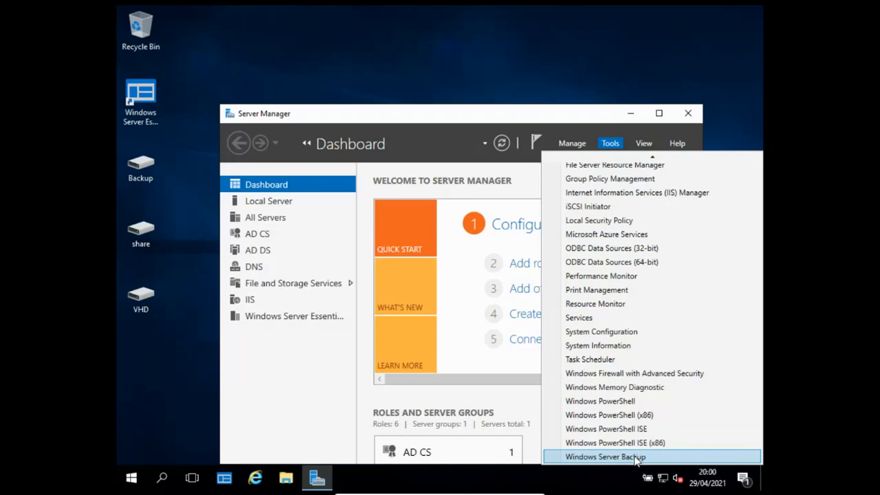
click(472, 269)
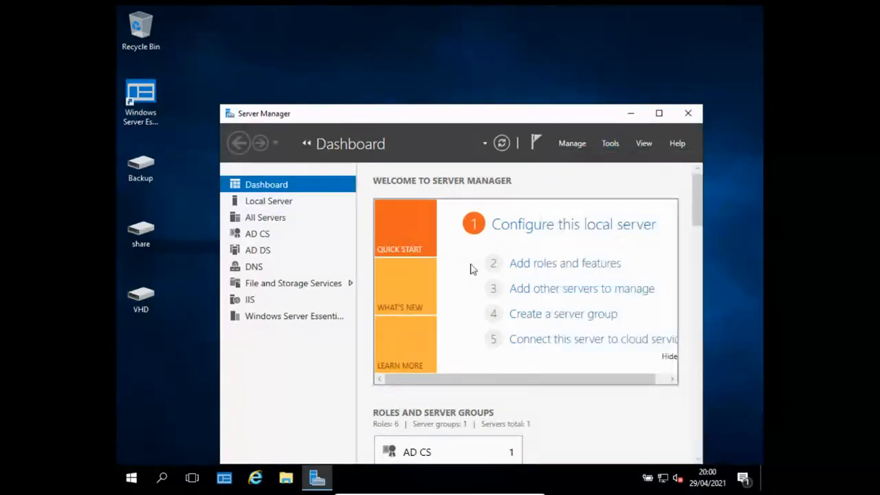
click(512, 265)
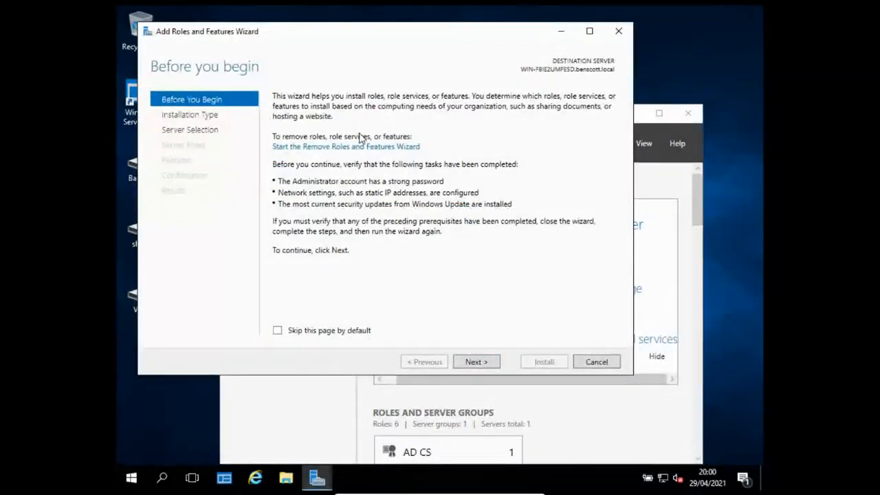
click(477, 367)
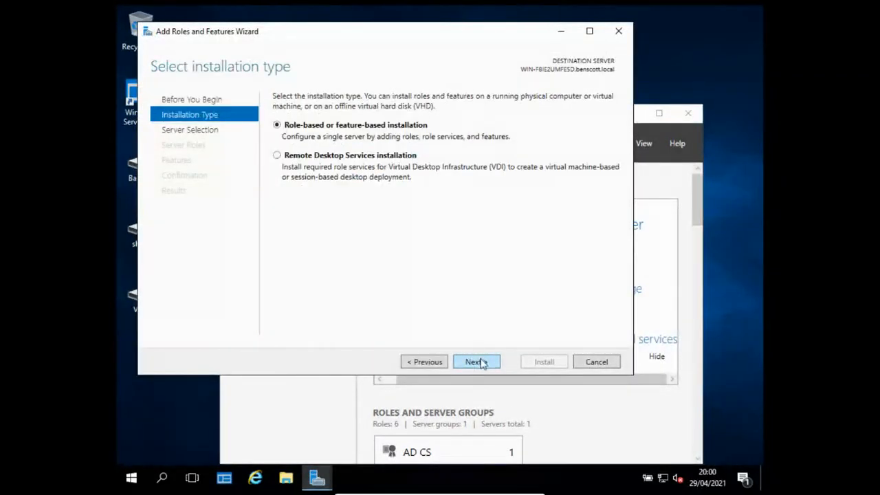
click(484, 366)
click(484, 366)
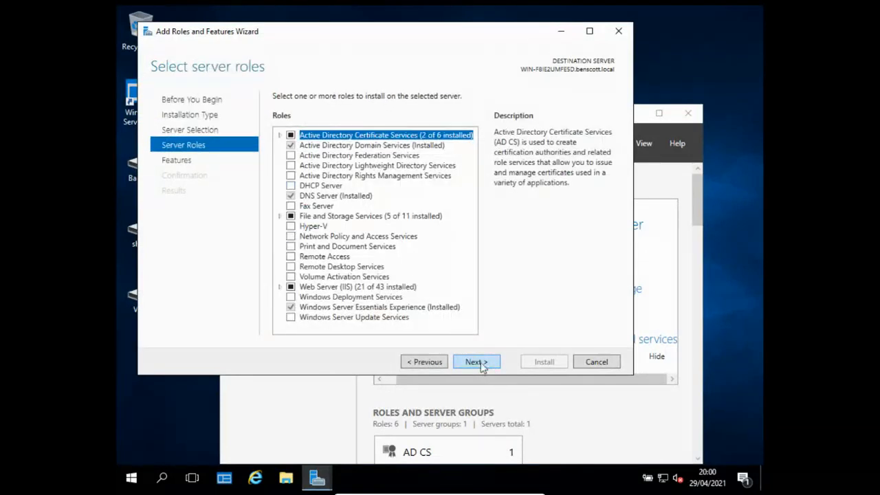
click(481, 365)
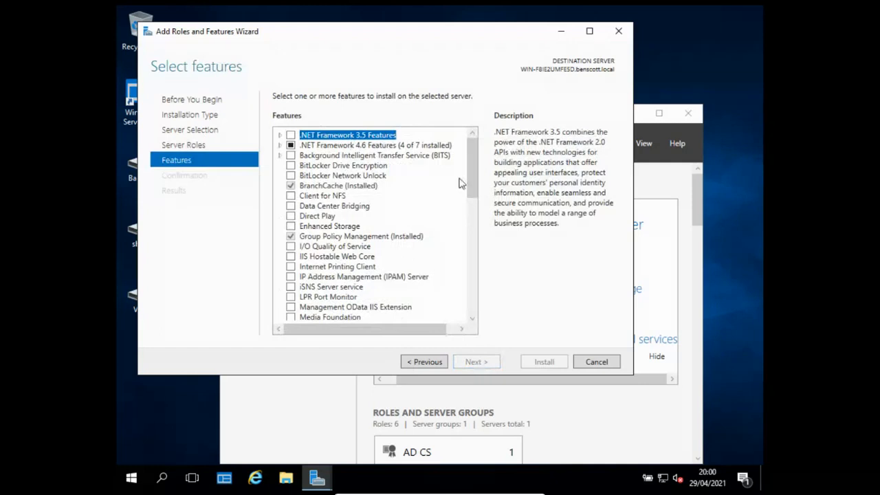
drag(471, 175, 462, 308)
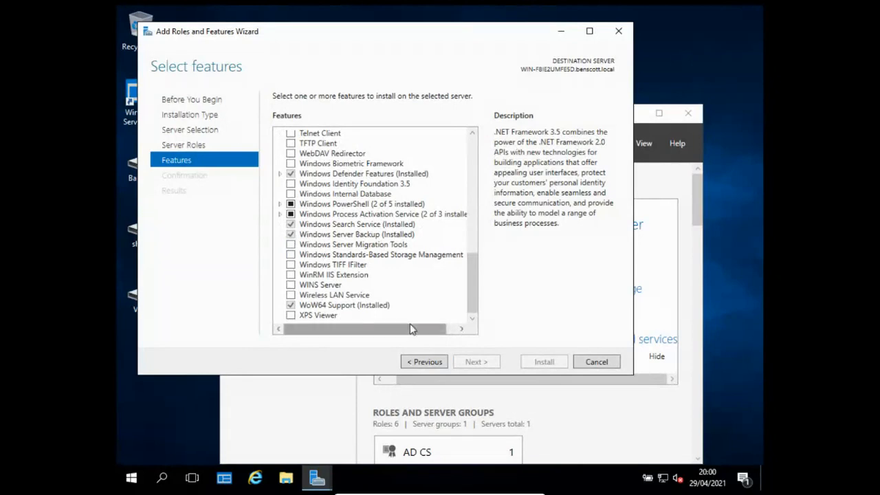
click(596, 361)
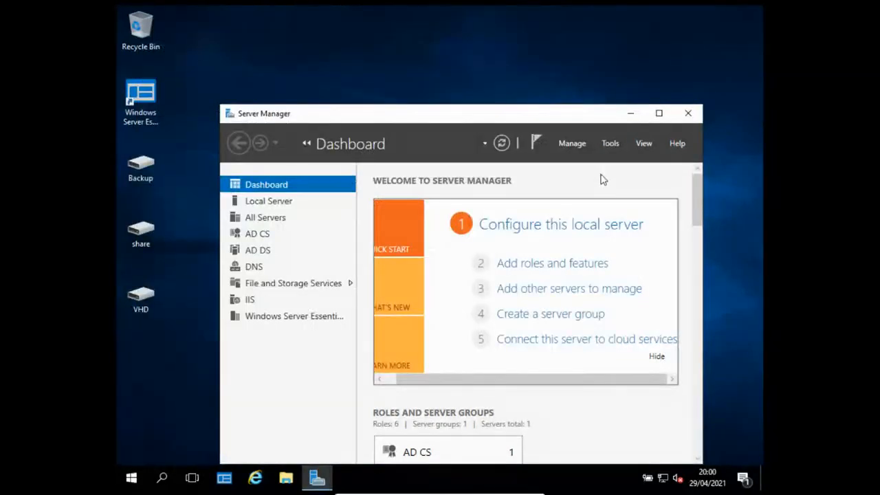
- Open the Windows Server Backup console from Server Manager
click(611, 143)
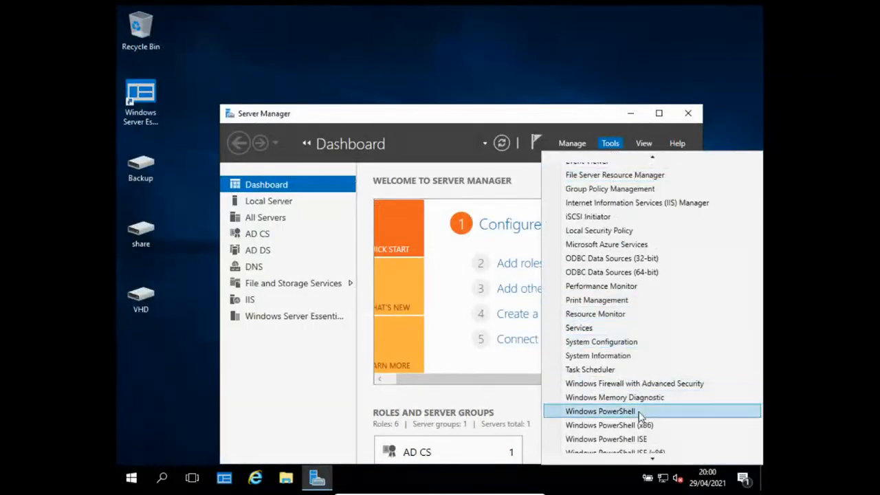
scroll(641, 416, down, 1)
click(639, 457)
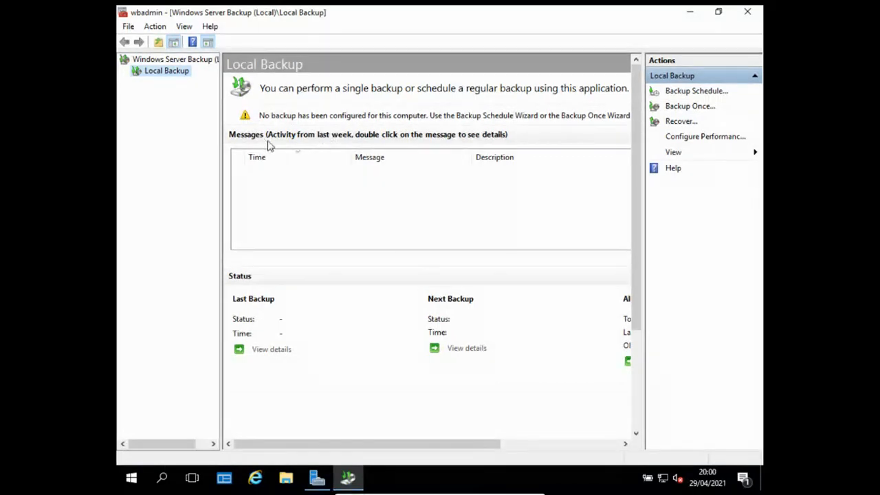
click(687, 95)
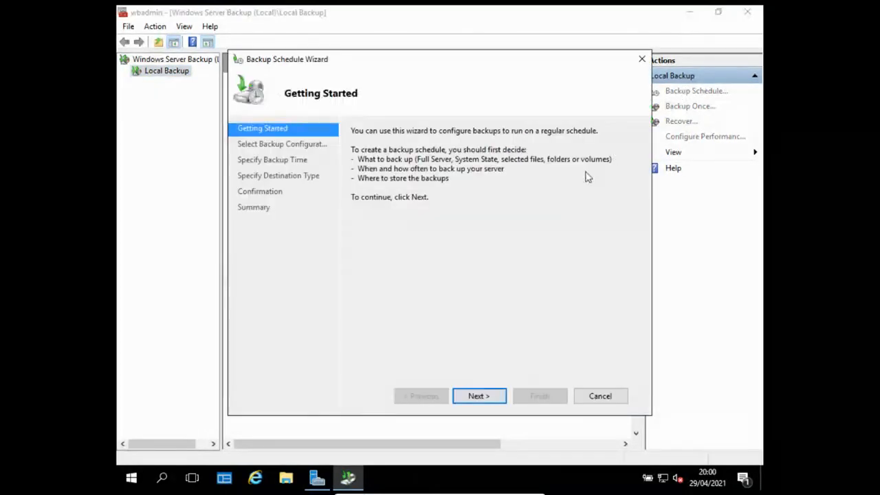
click(478, 396)
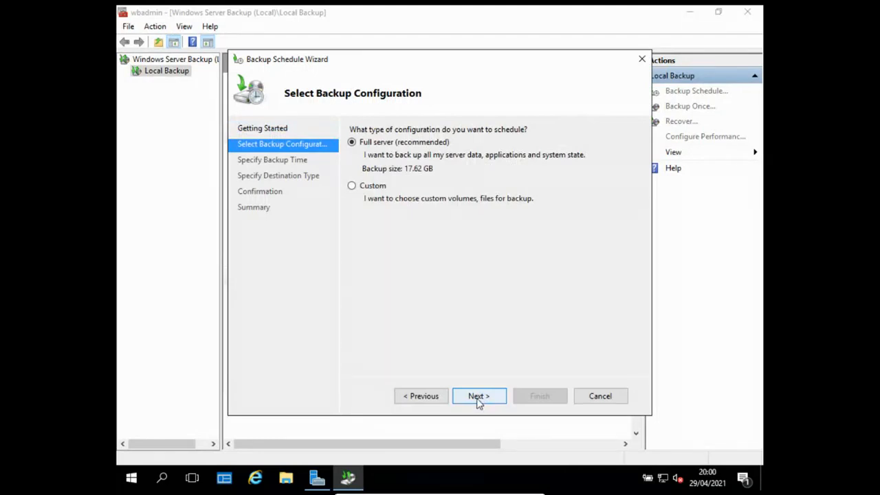
click(352, 187)
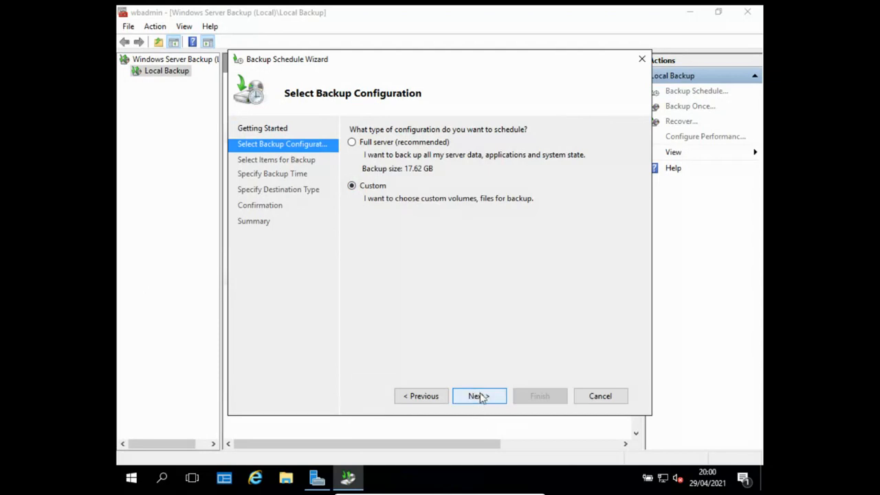
click(479, 397)
click(506, 336)
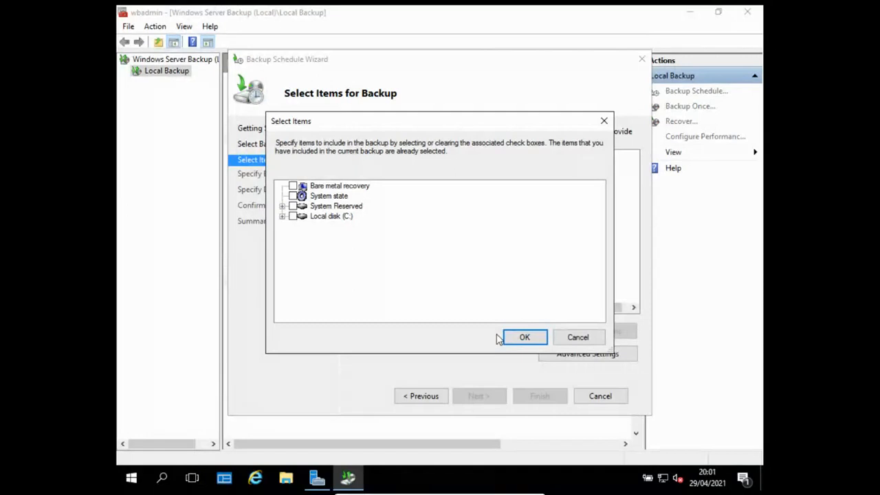
click(576, 337)
click(596, 396)
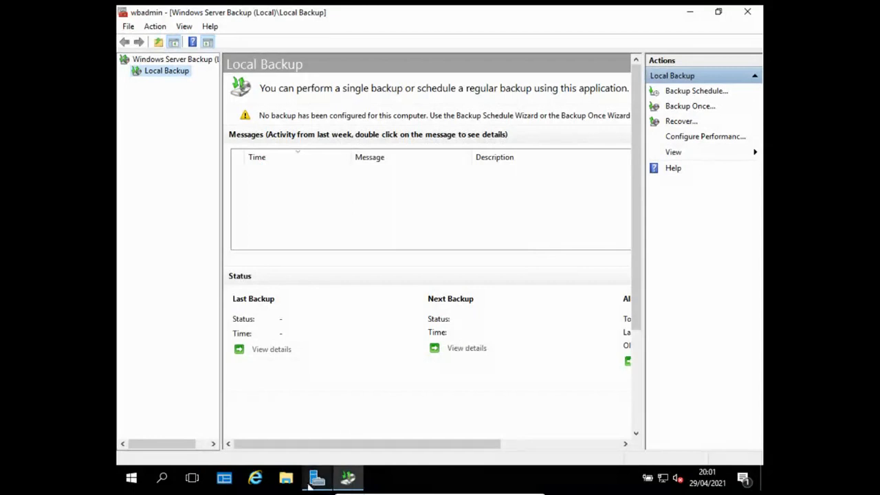
- Open Disk Management on the server
mouse_move(317, 484)
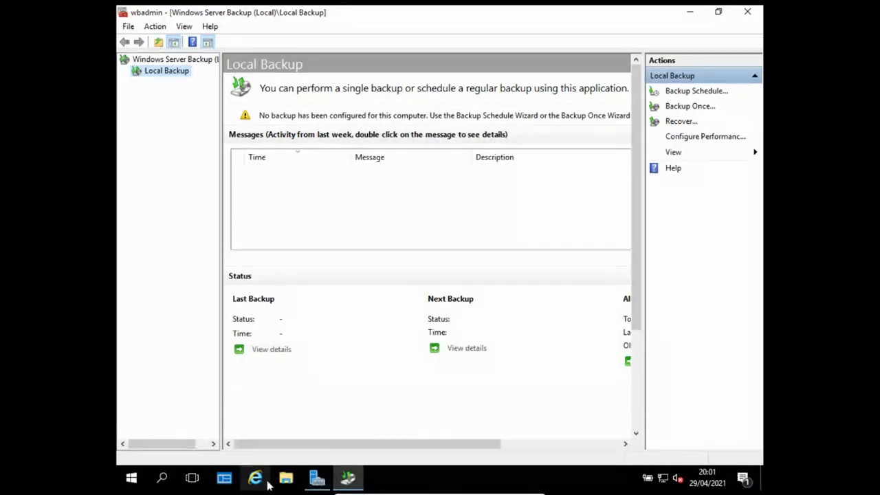
right_click(135, 483)
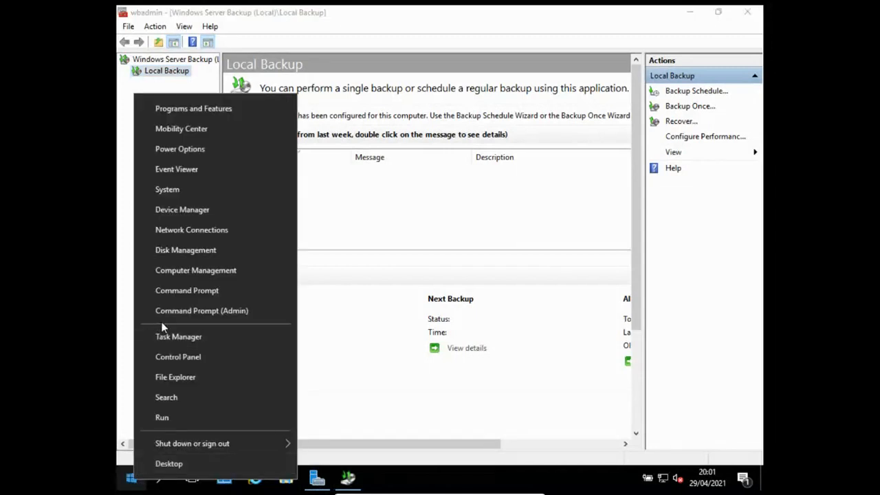
click(187, 250)
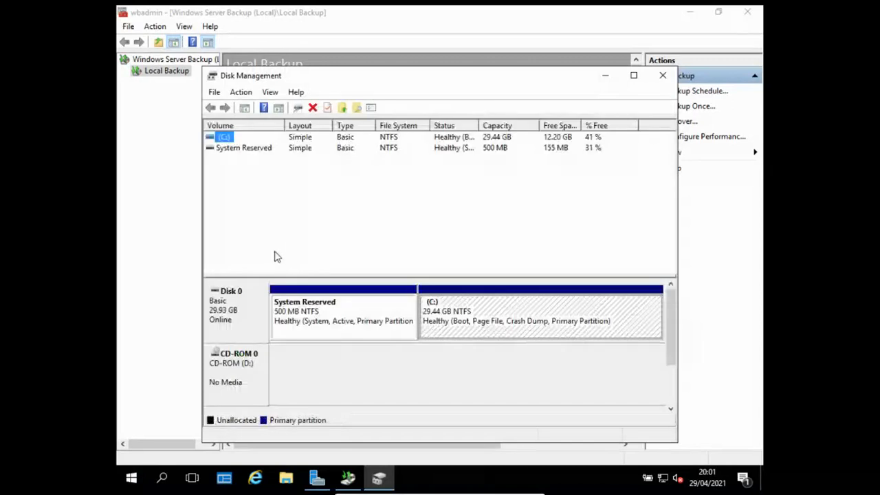
- Start creating a virtual hard disk and set its location to a Desktop file named Docbackup
click(235, 96)
click(261, 135)
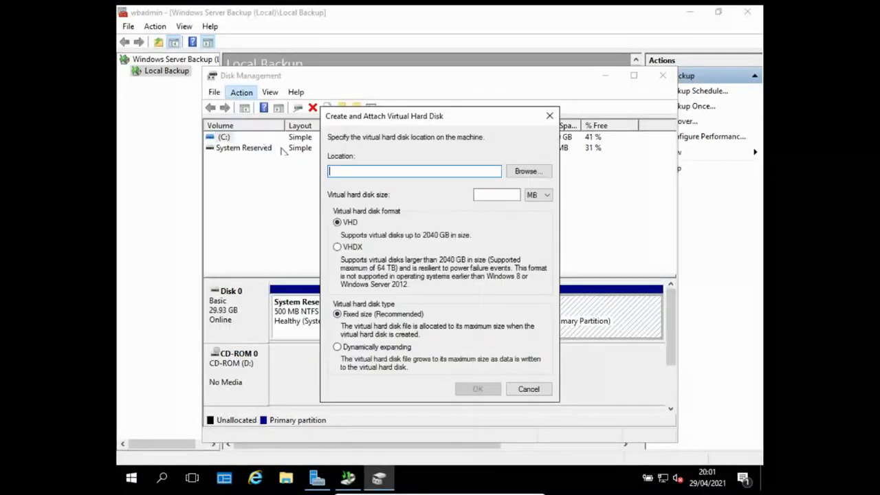
click(527, 171)
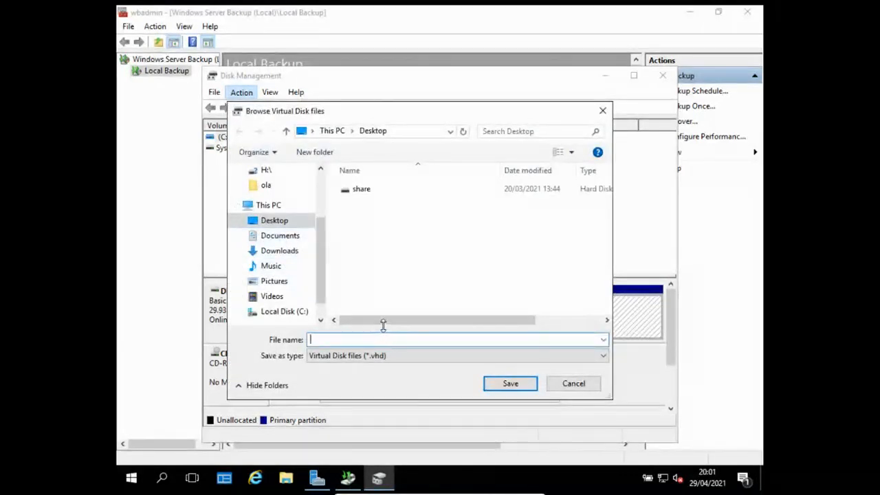
text(Bac)
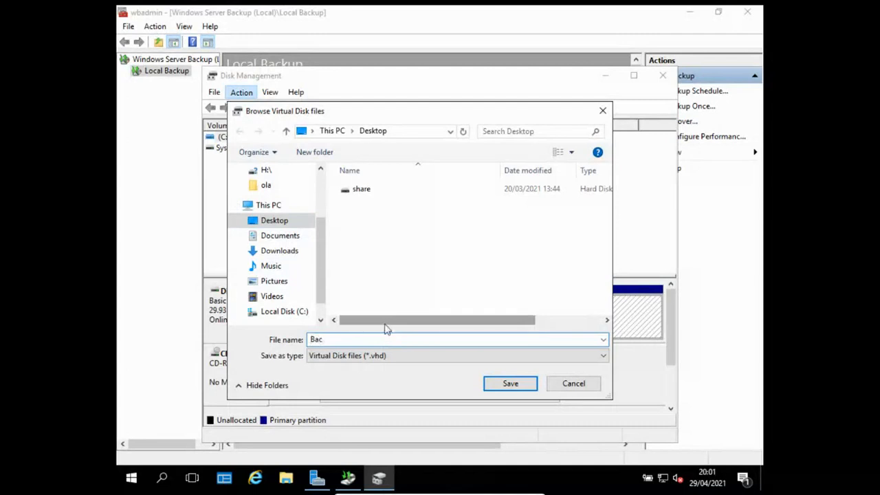
key(BackSpace)
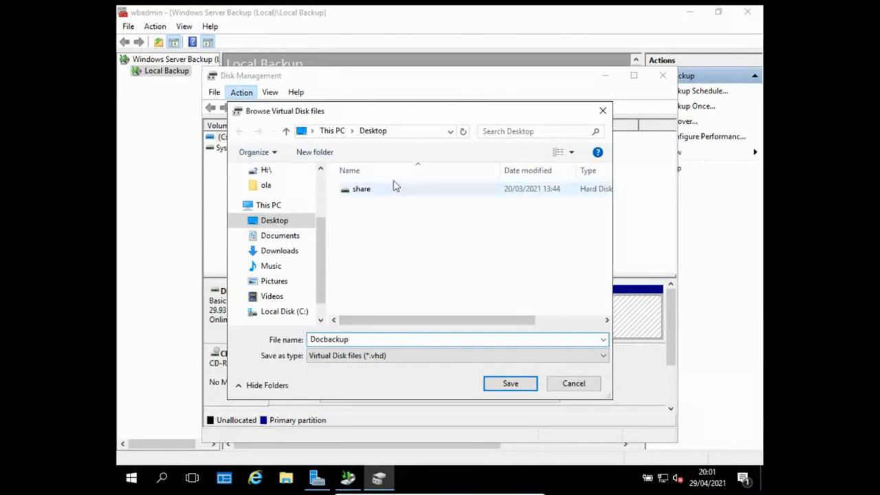
click(510, 383)
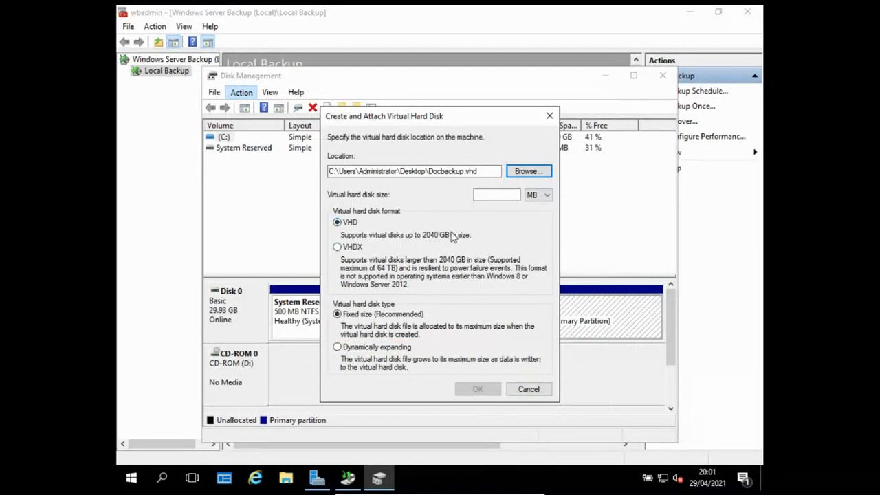
- Set the virtual hard disk size to 1 GB and create it in fixed-size VHD format
click(540, 196)
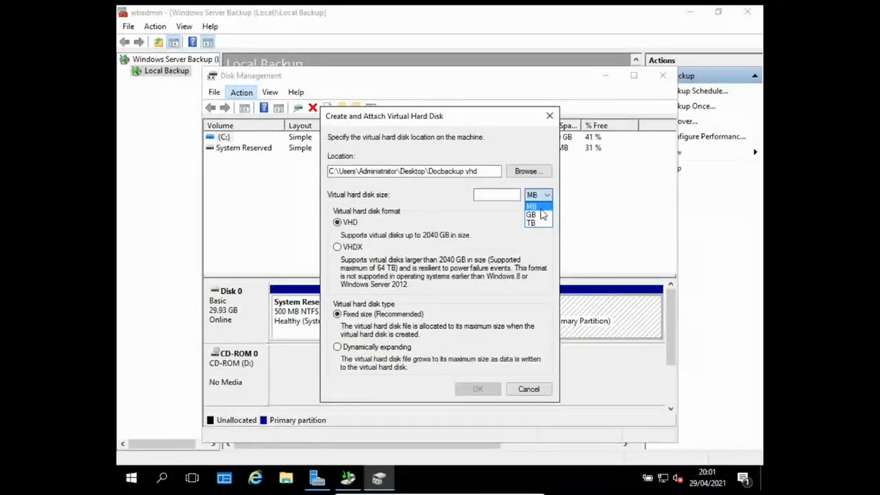
click(533, 215)
click(509, 195)
text(1)
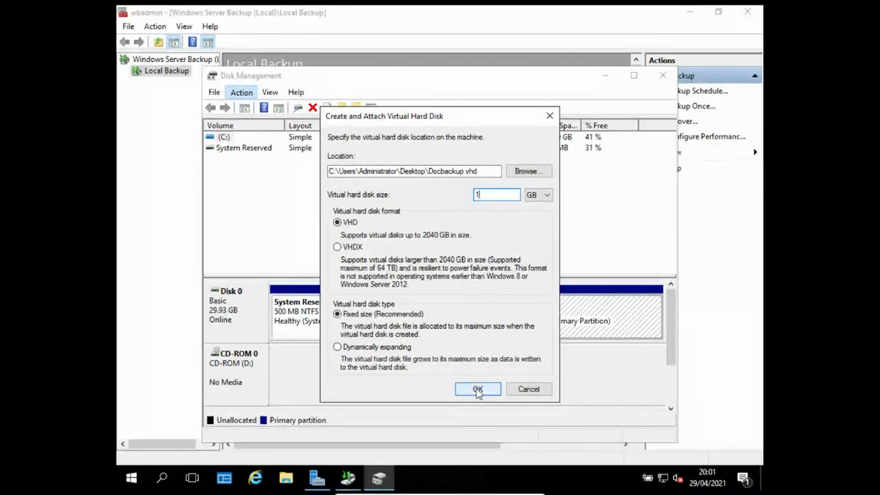
click(478, 390)
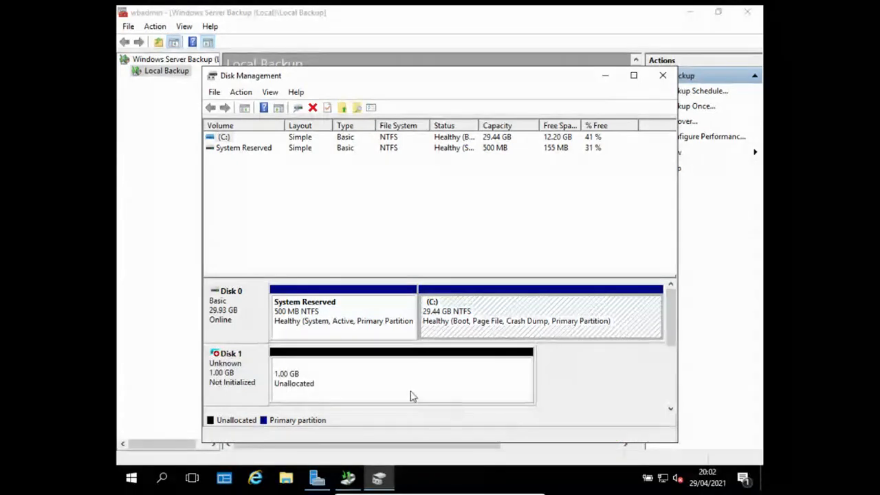
- Initialize Disk 1 with the GPT (GUID Partition Table) partition style
right_click(239, 369)
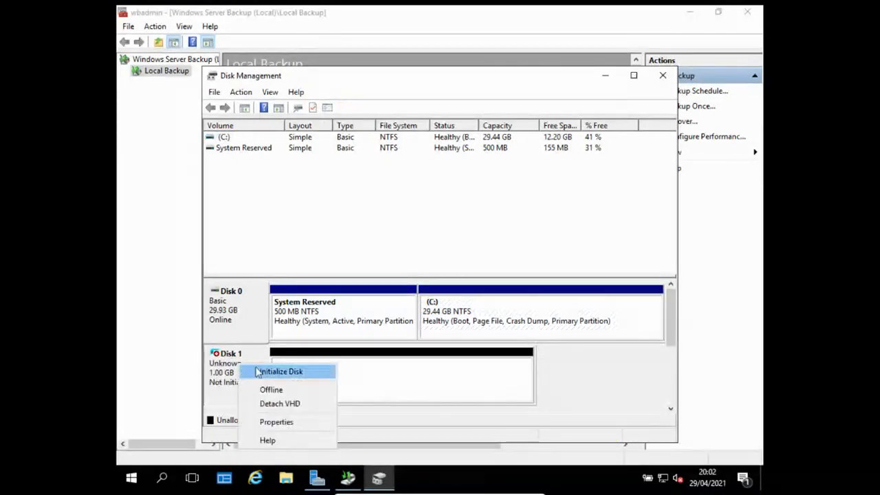
click(270, 372)
click(326, 287)
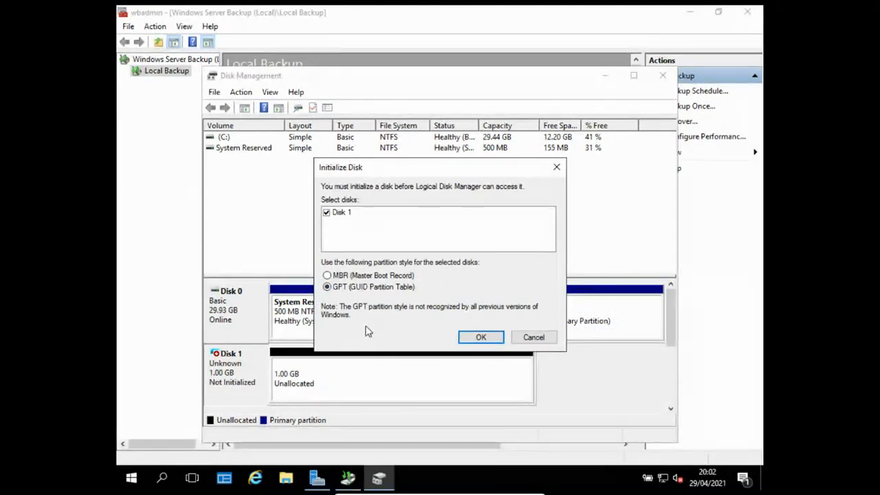
click(478, 337)
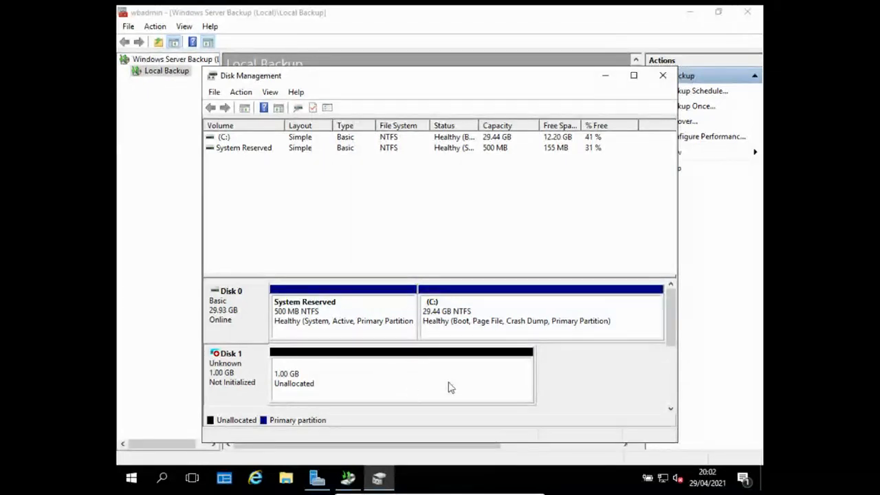
- Create a simple volume on Disk 1's unallocated space with drive letter E, quick-formatted as NTFS and labelled New Volume
right_click(393, 370)
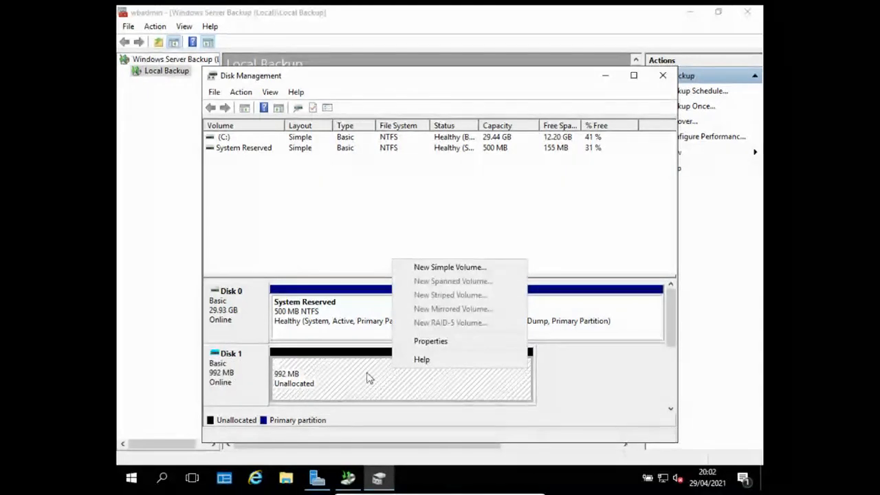
click(440, 267)
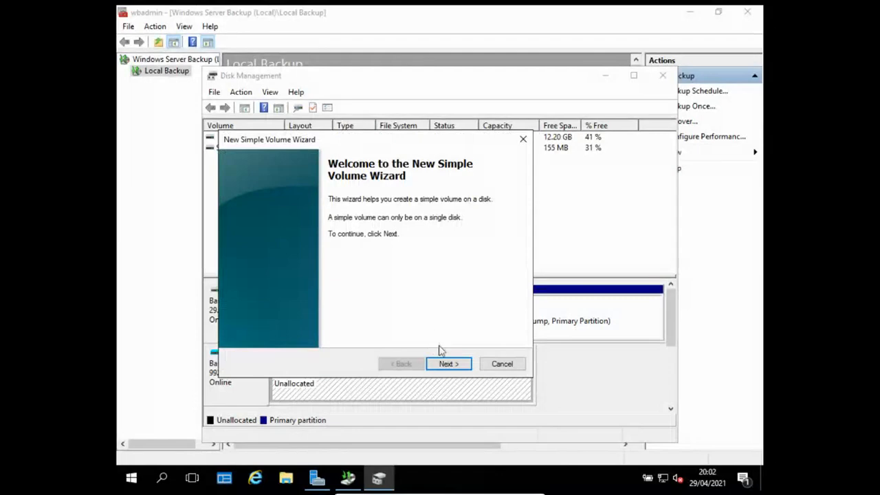
click(446, 365)
click(449, 365)
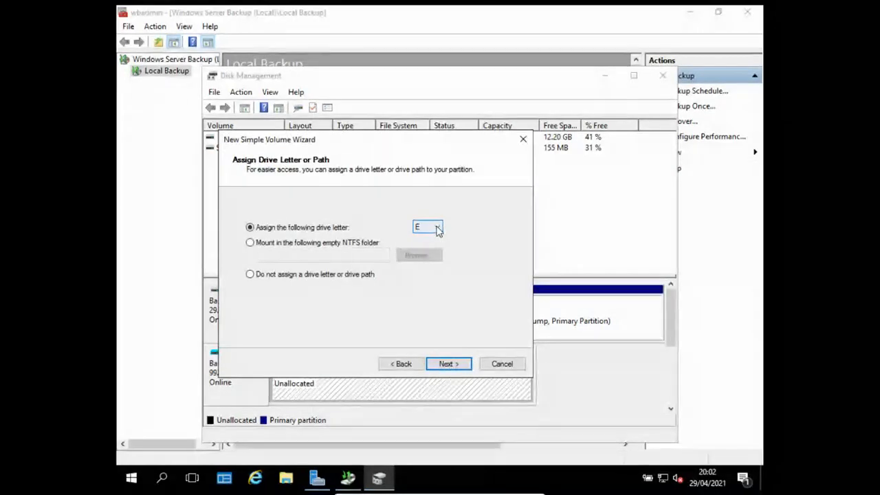
click(447, 365)
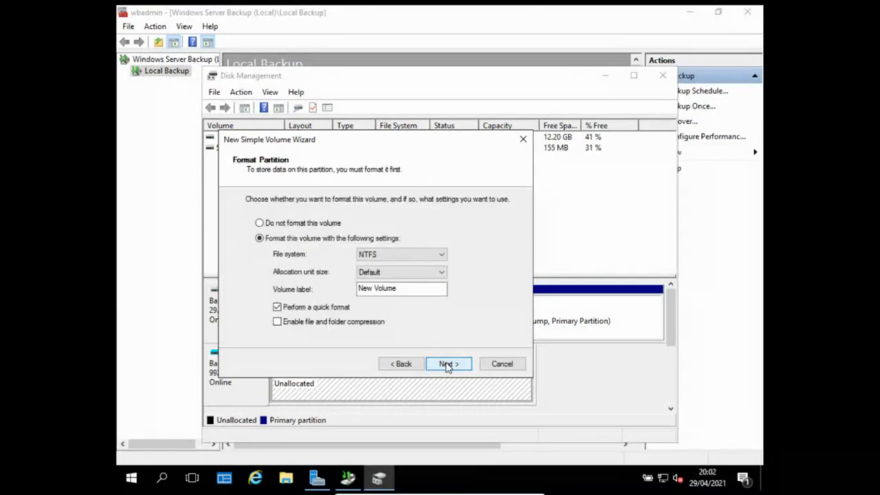
click(447, 365)
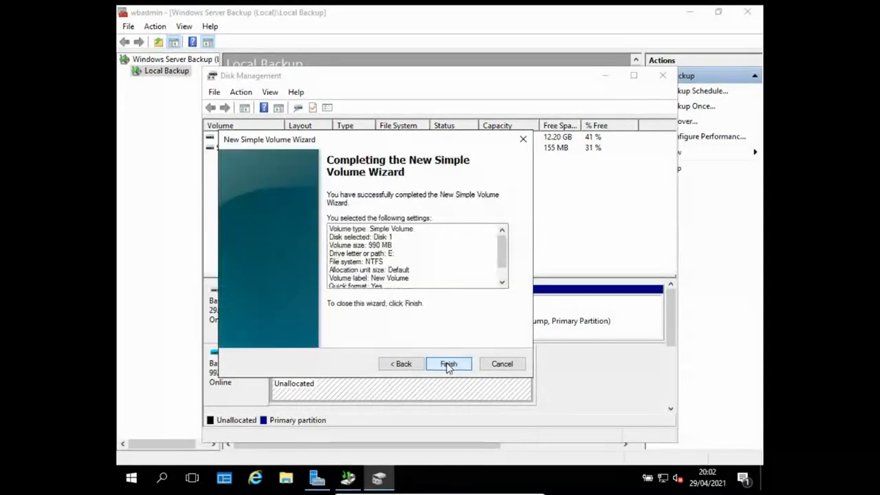
click(446, 364)
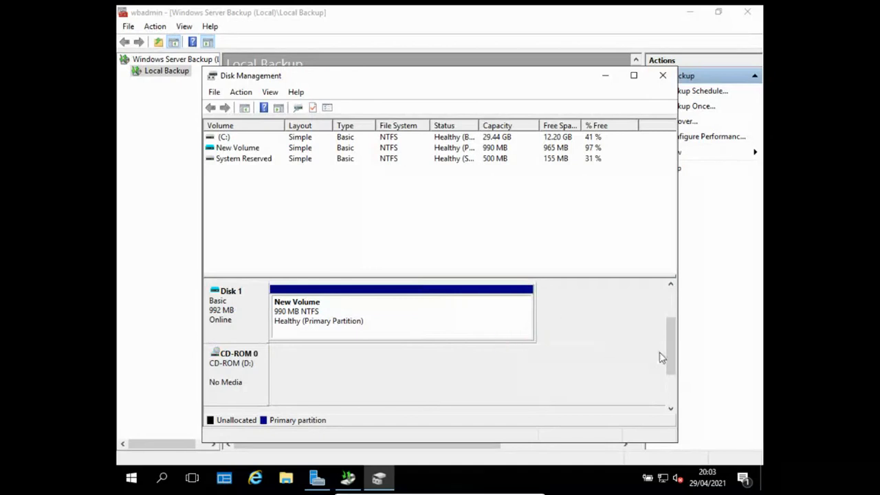
- Close Disk Management and start a new backup schedule in Windows Server Backup with the Custom configuration
drag(672, 359, 670, 329)
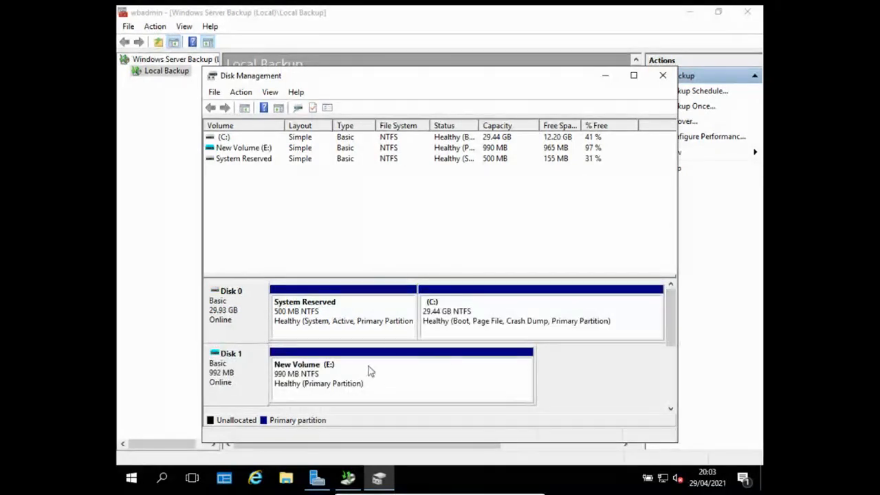
click(663, 76)
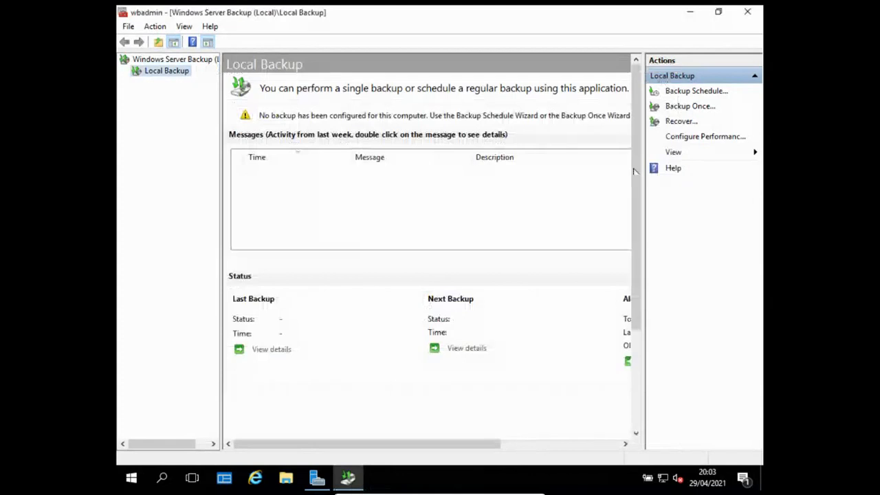
click(686, 92)
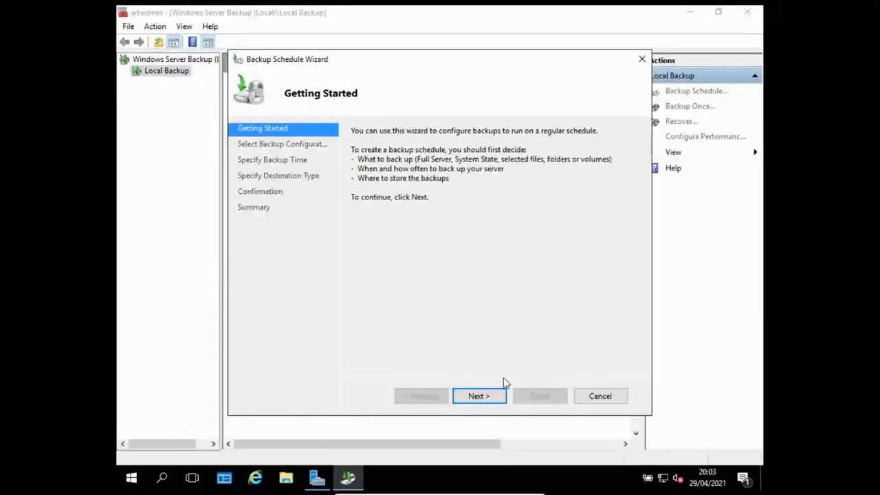
click(476, 399)
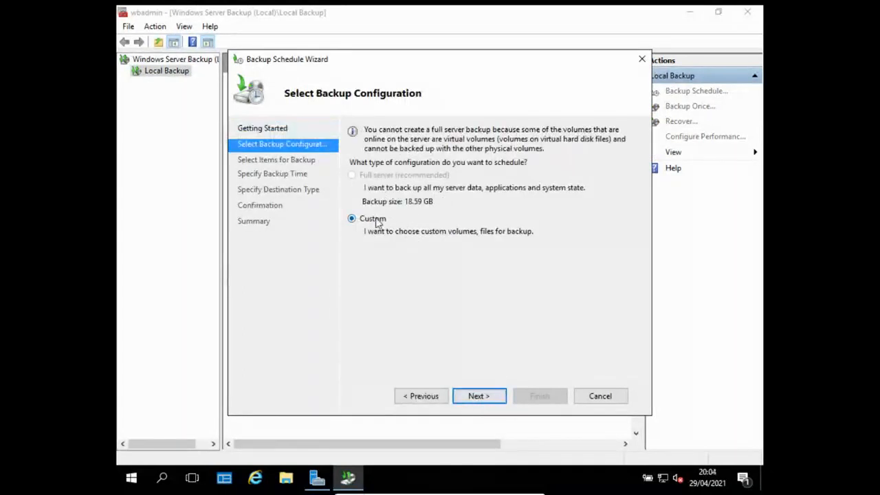
click(479, 396)
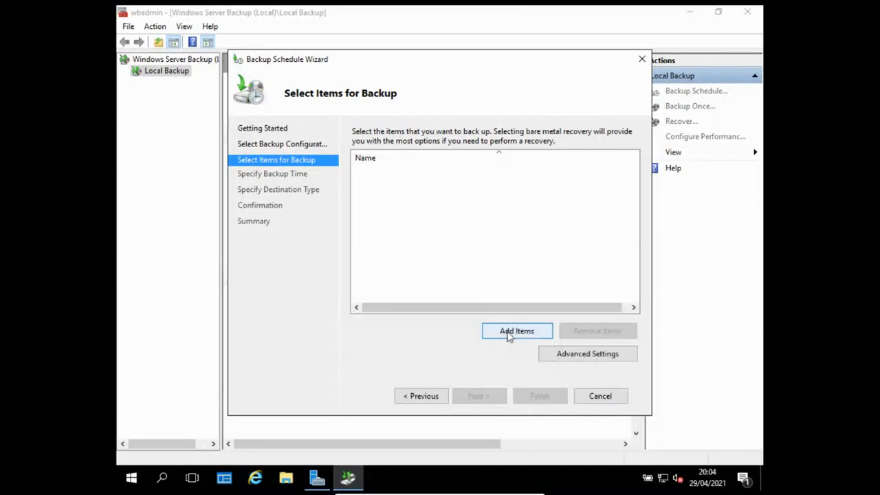
- Add the Documents folder under C:\Users\Public as the item to back up
click(509, 333)
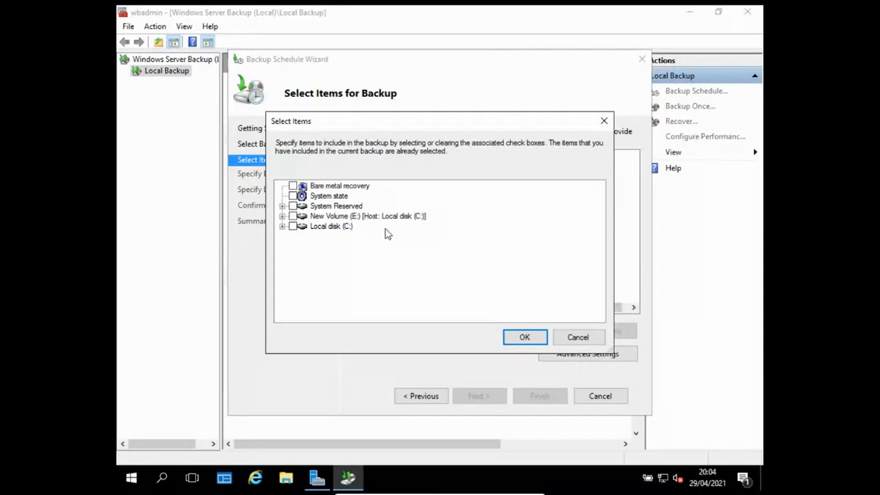
click(282, 226)
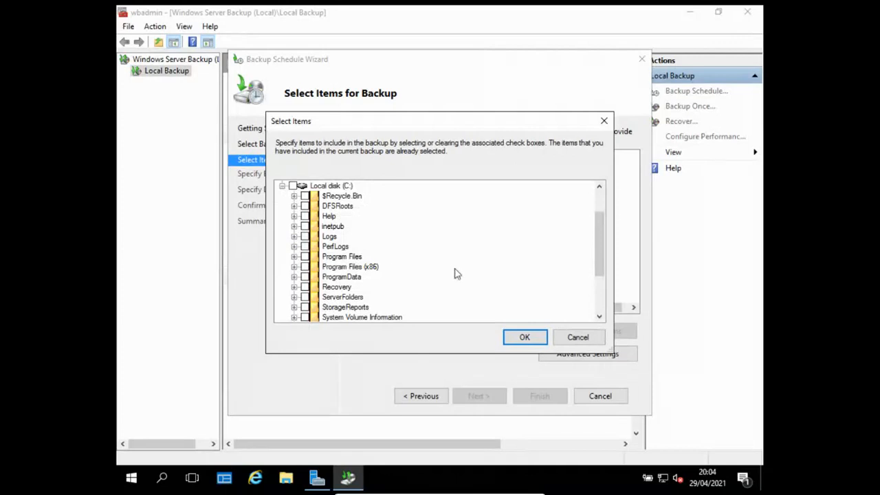
drag(598, 253, 600, 275)
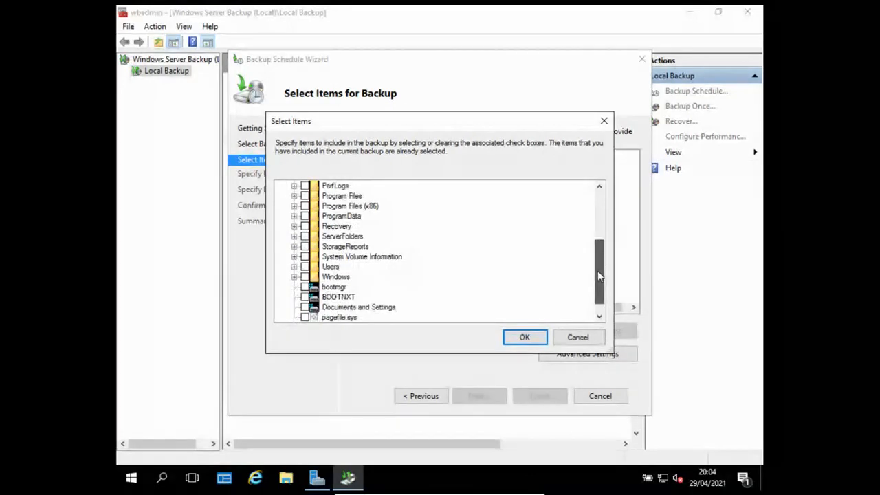
click(294, 266)
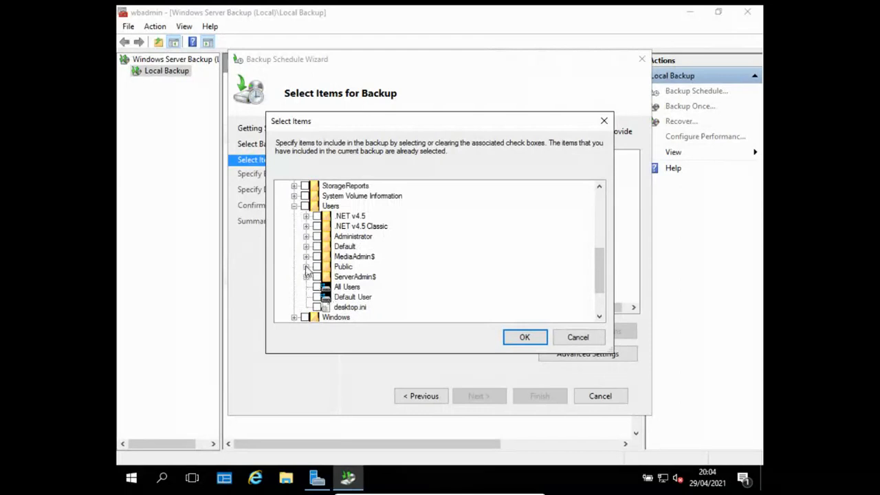
click(306, 266)
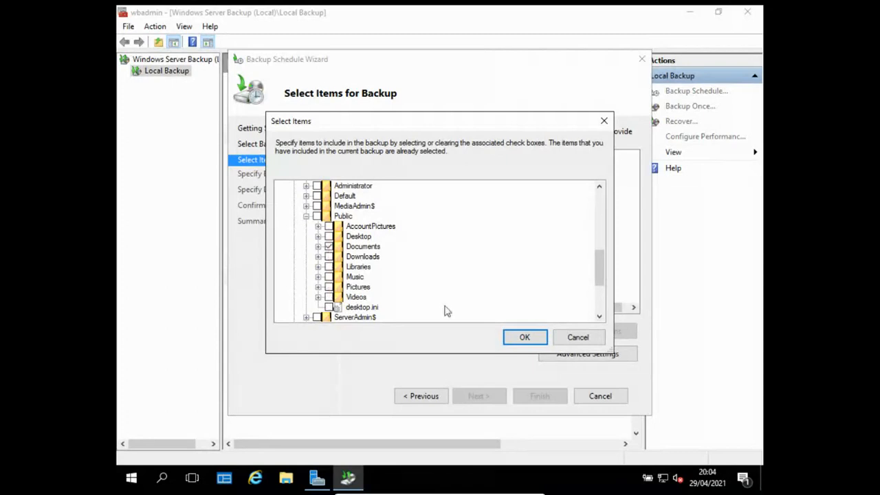
click(523, 337)
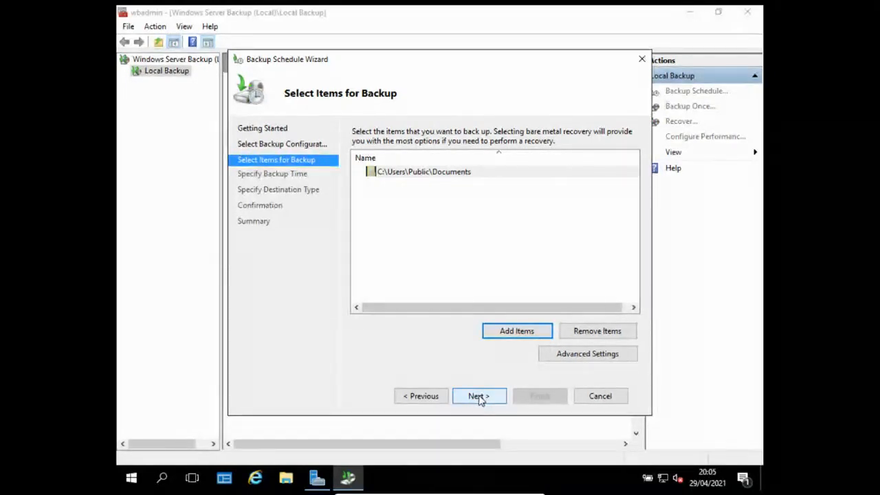
- Accept a once-a-day backup at 21:00 and choose backing up to a volume as the destination type
click(478, 397)
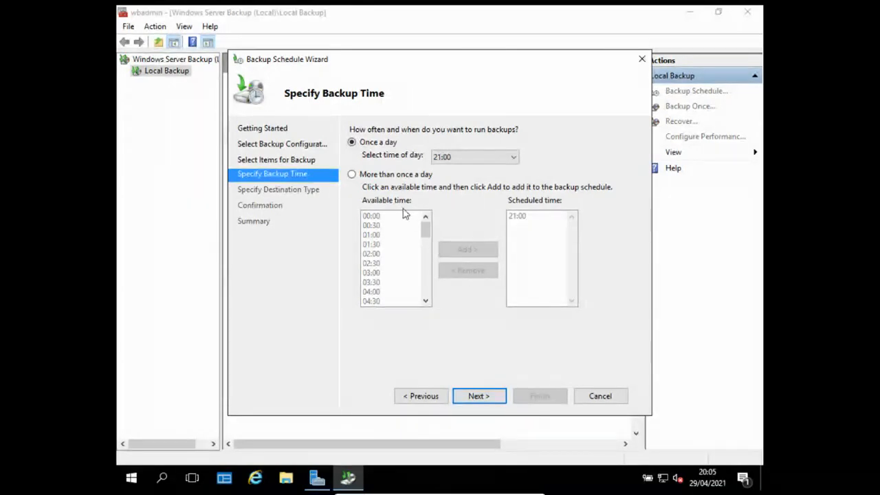
click(480, 396)
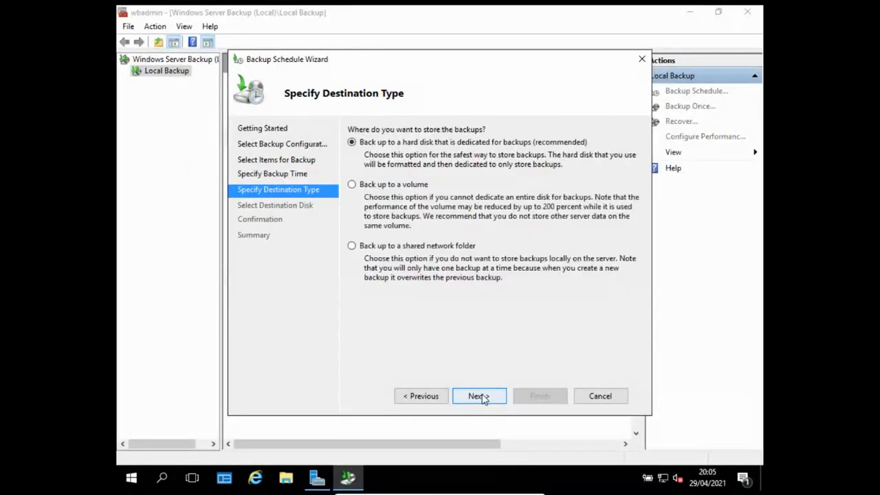
click(352, 185)
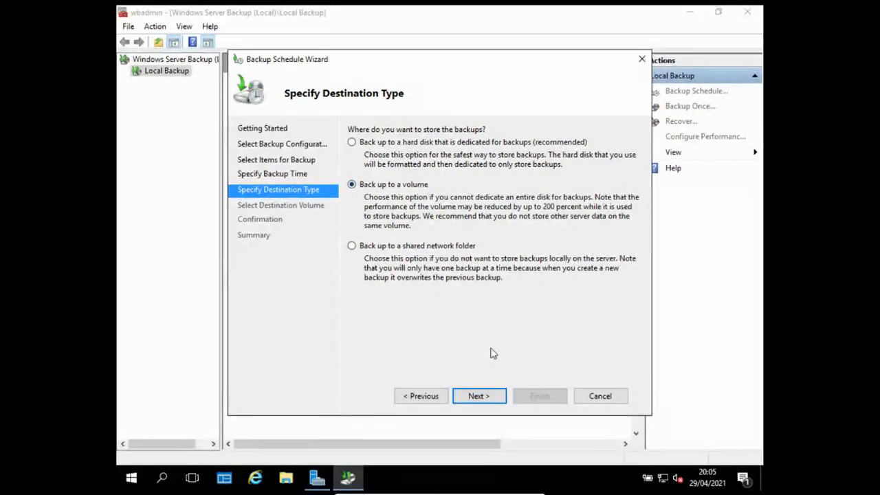
click(479, 396)
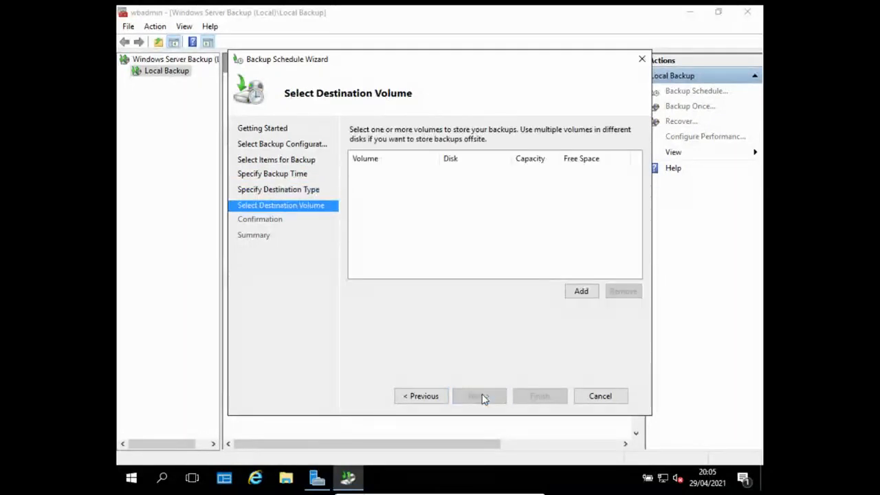
- Add New Volume (E:) as the backup destination, then create the schedule and close the wizard
click(581, 292)
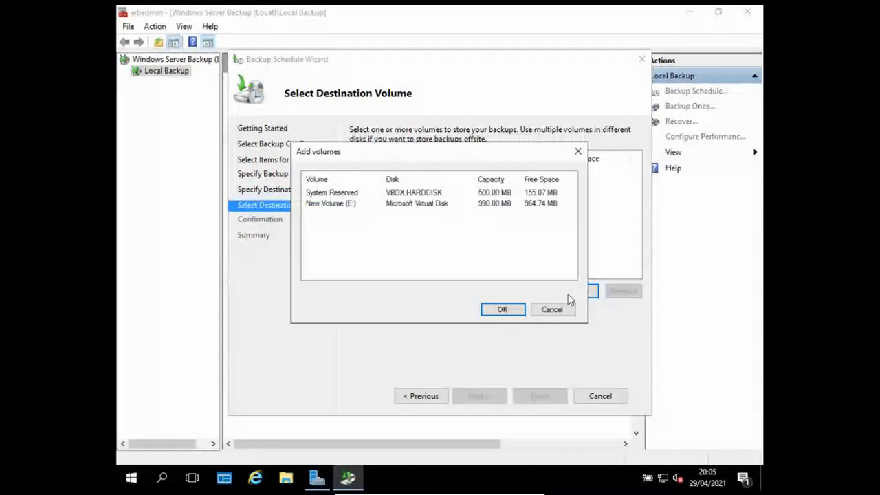
click(380, 209)
click(506, 309)
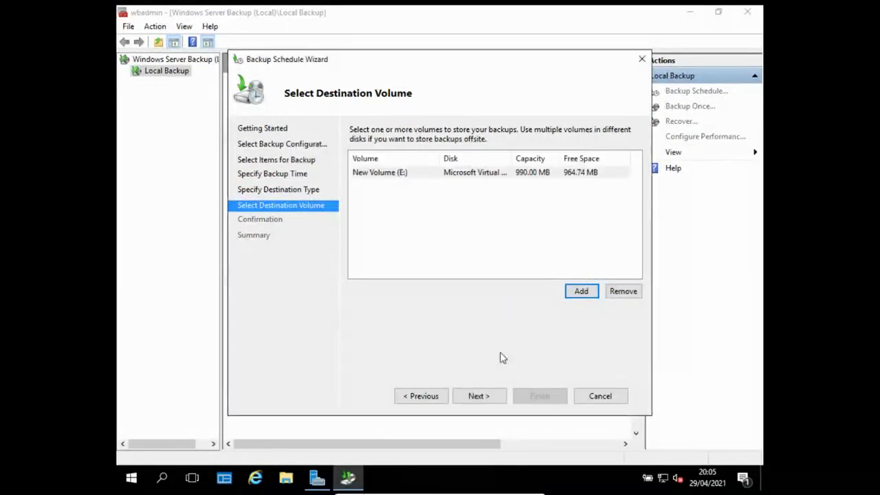
click(484, 396)
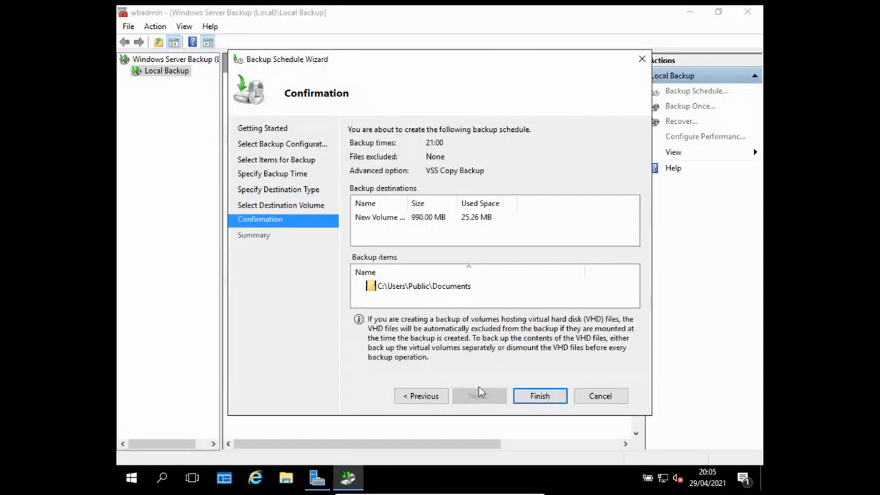
click(533, 394)
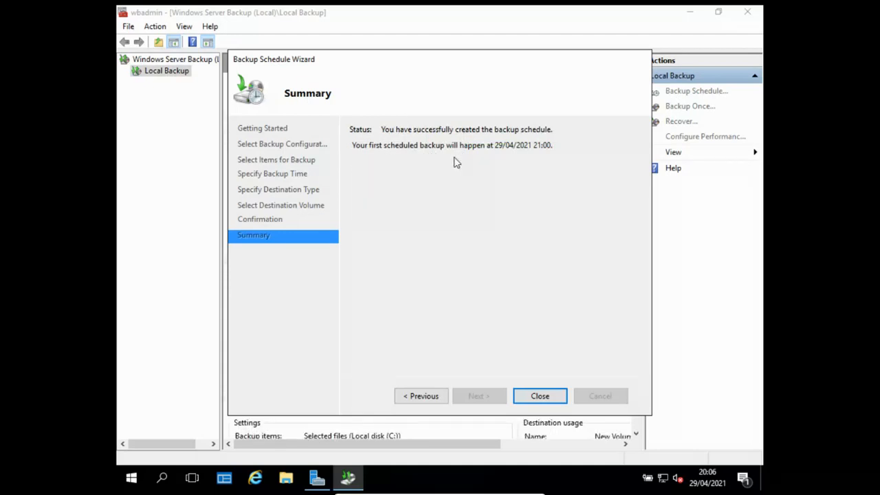
click(536, 395)
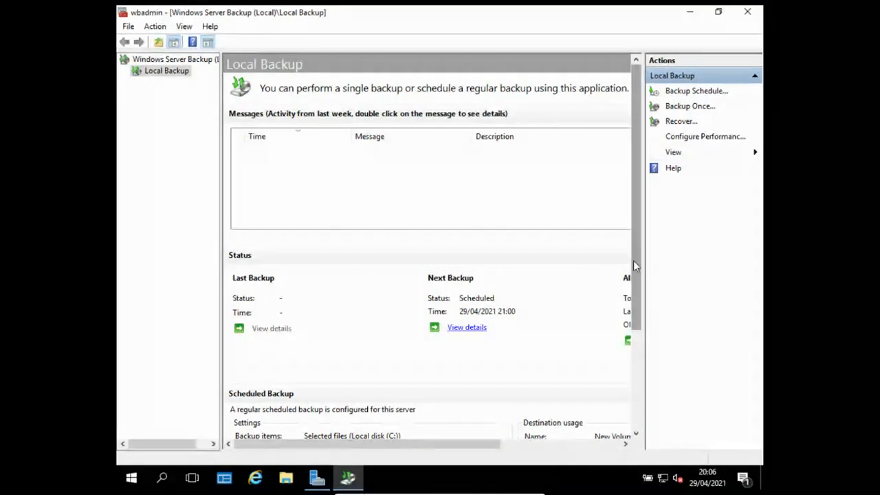
- Configure backup performance as Custom with Full backup for System Reserved, New Volume (E:) and Local disk (C:)
drag(639, 300, 637, 325)
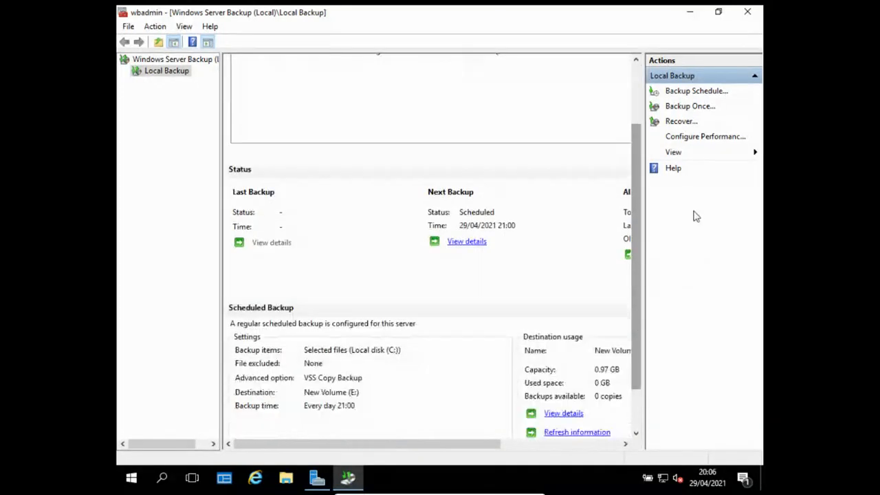
click(694, 137)
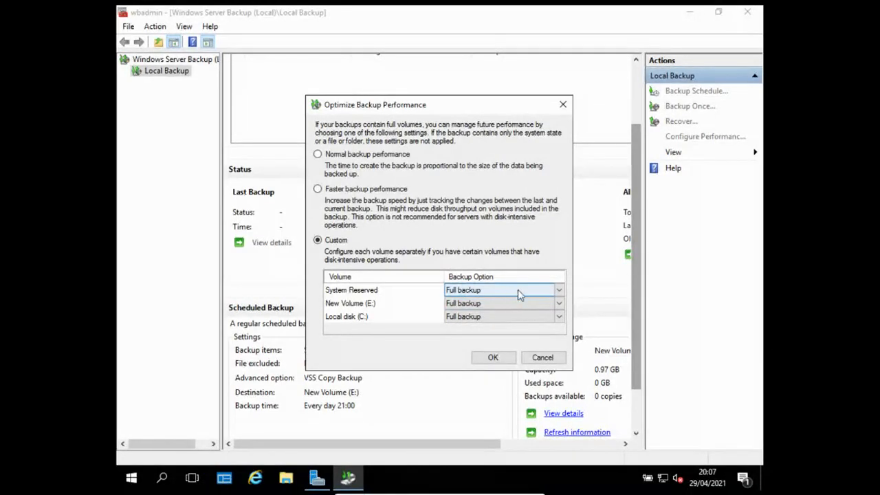
click(558, 304)
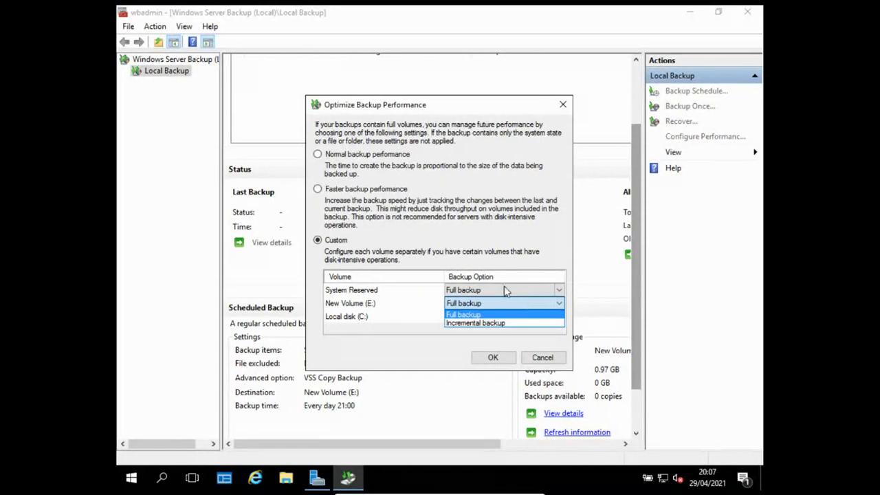
click(410, 301)
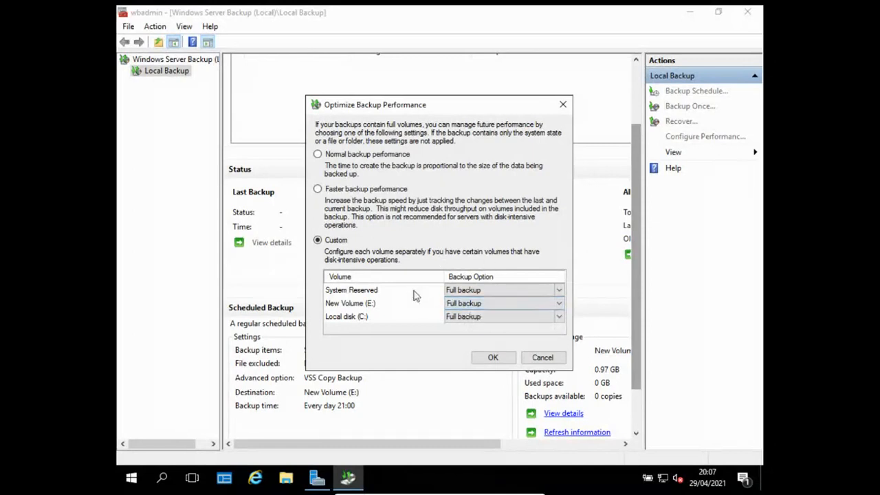
click(471, 316)
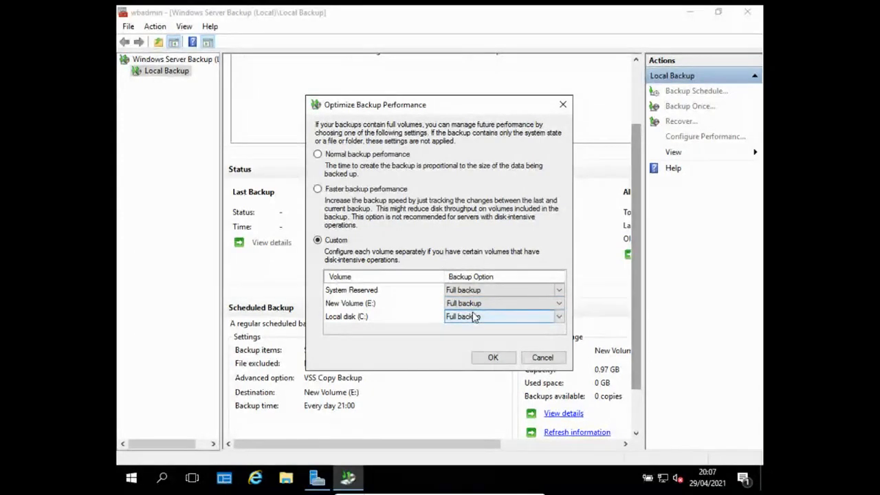
click(467, 303)
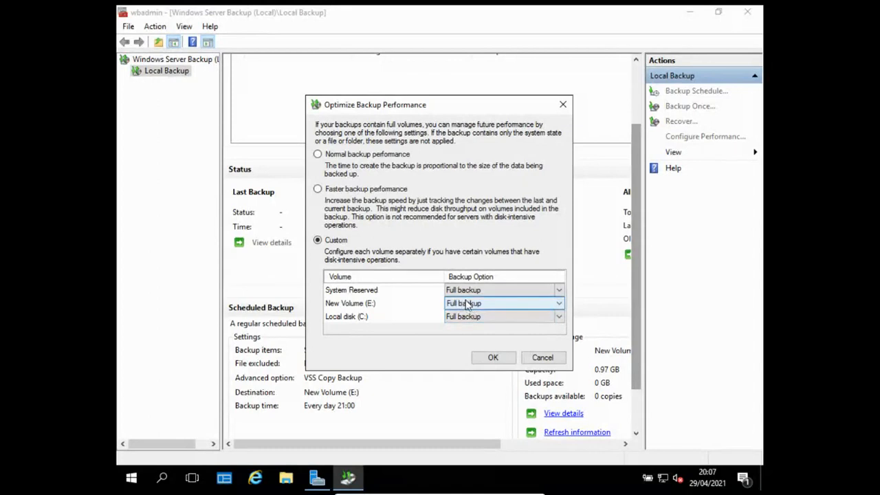
click(493, 358)
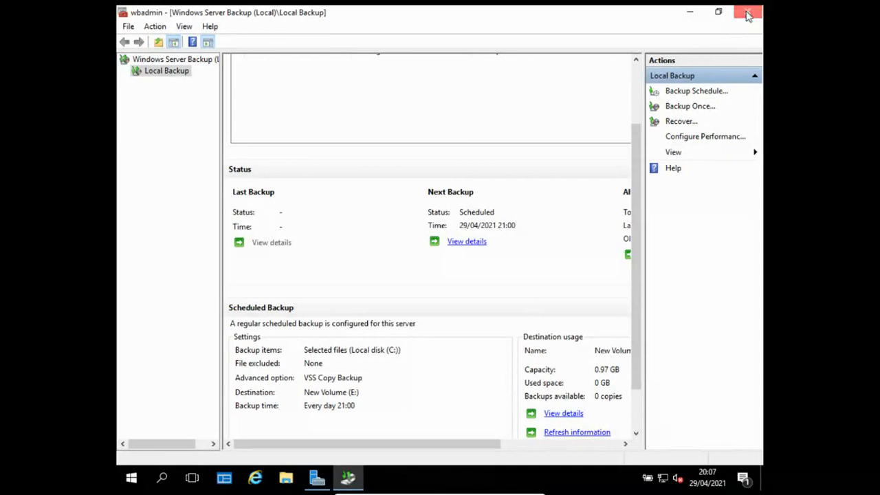
- Close Windows Server Backup and open Disk Management
click(747, 14)
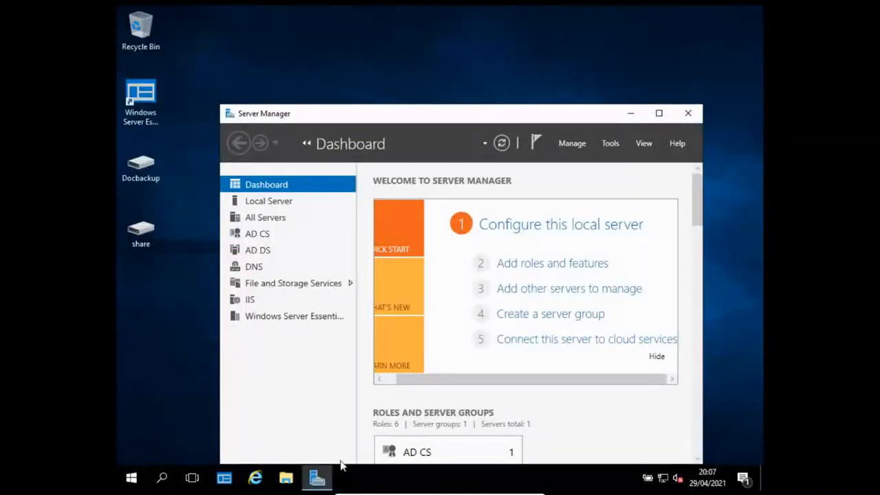
right_click(131, 477)
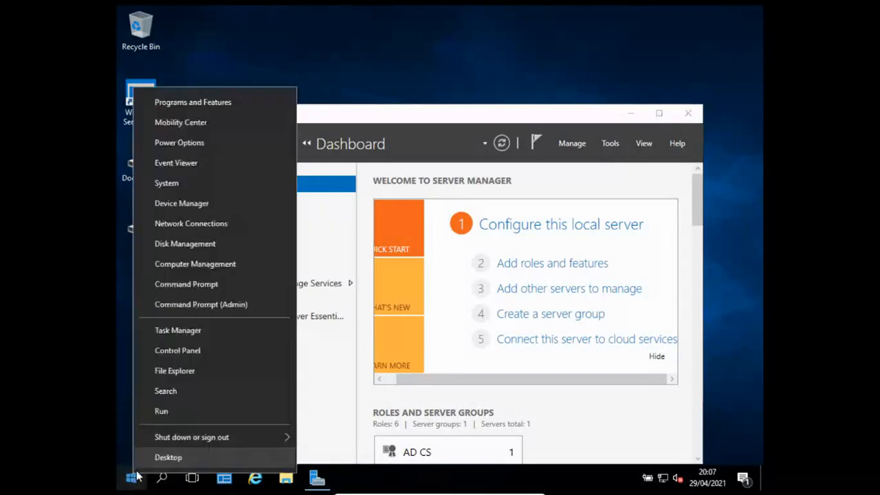
click(183, 243)
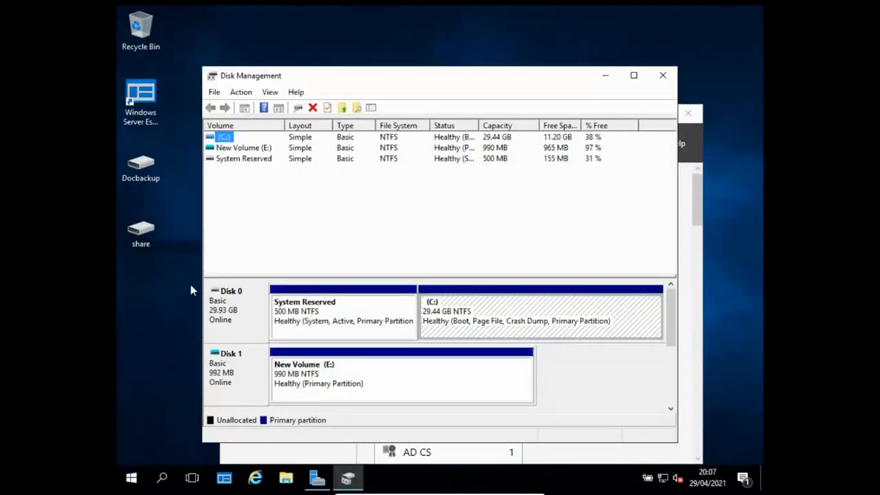